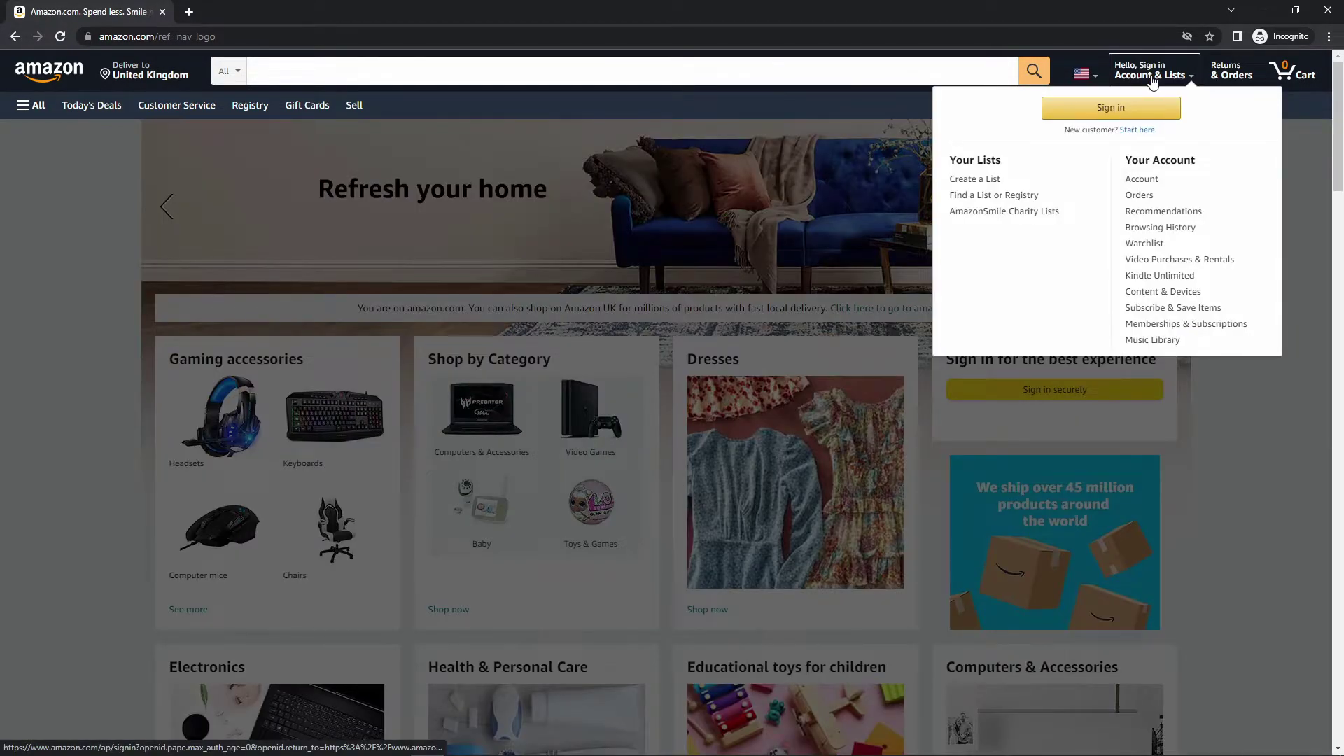
Choose 'Start here.' under Account & Lists to open the Create account form
click(1135, 131)
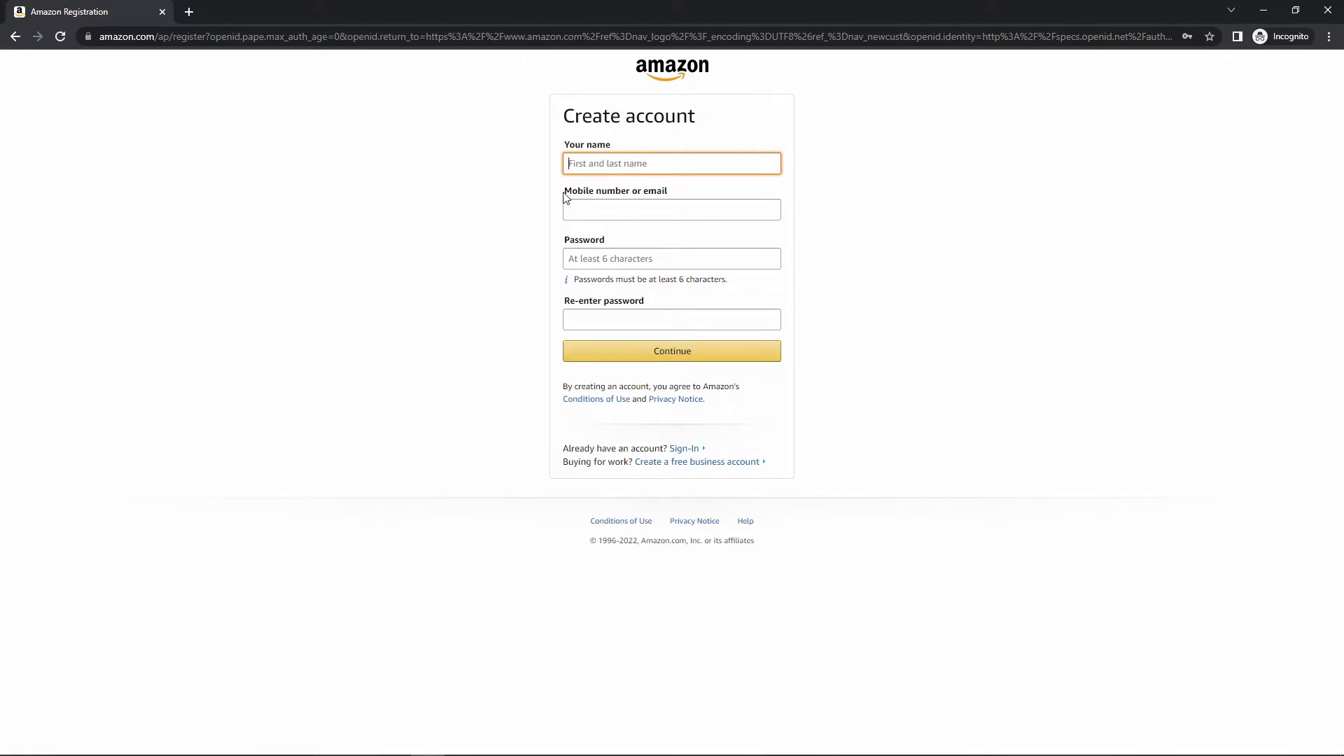
Highlight the 'Mobile number or email' label and put the cursor in that field
drag(564, 196, 677, 198)
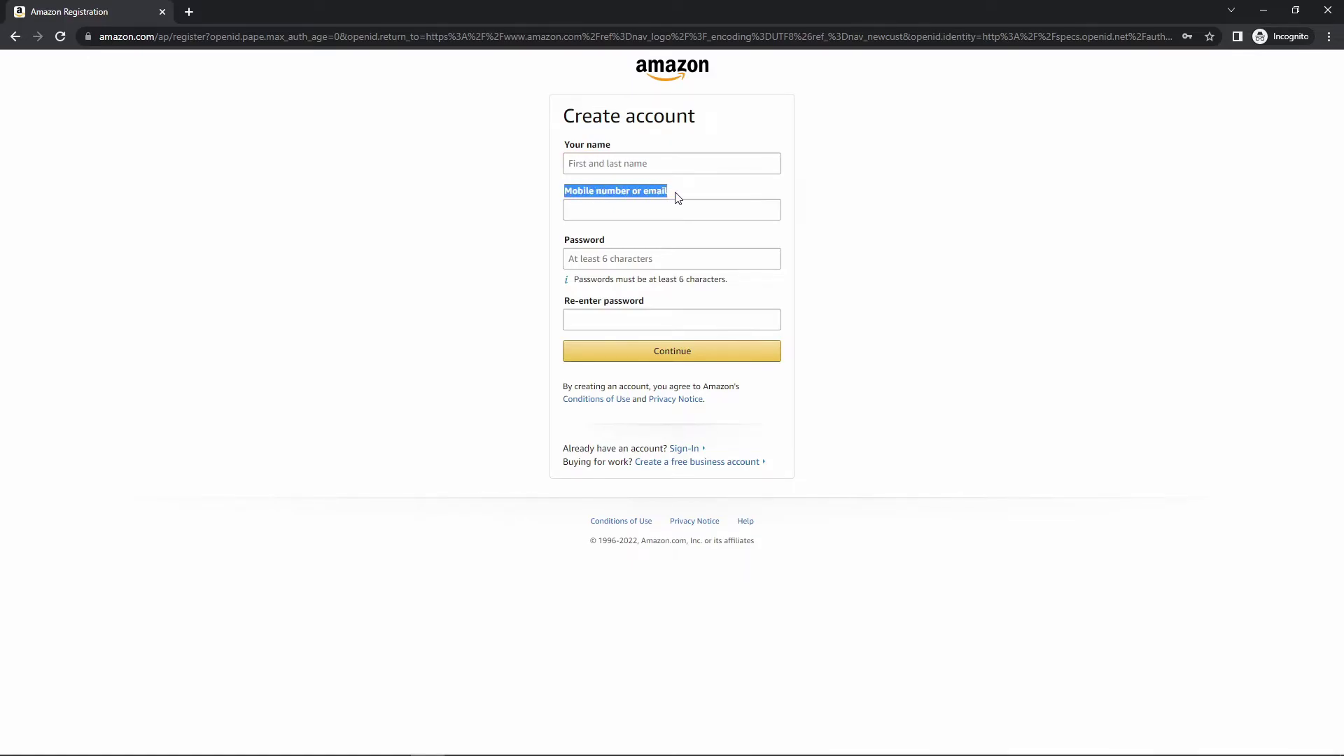
click(676, 197)
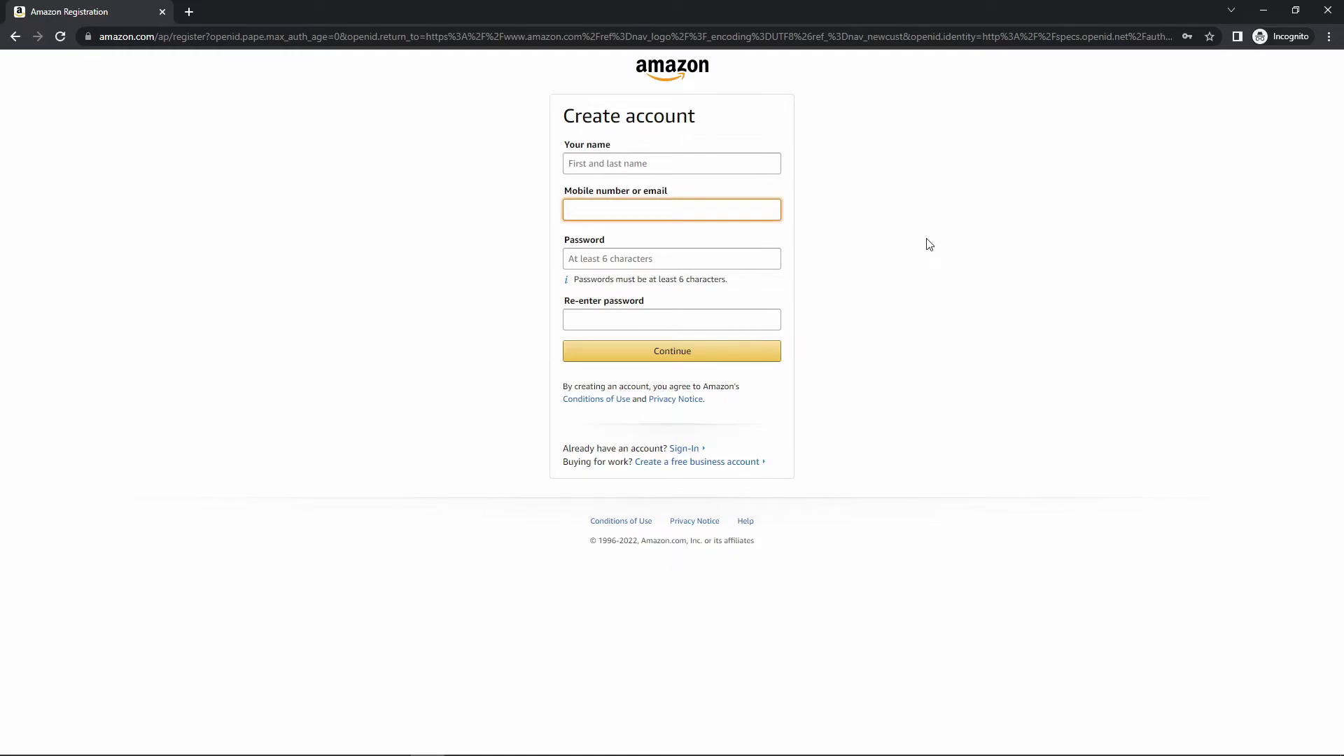